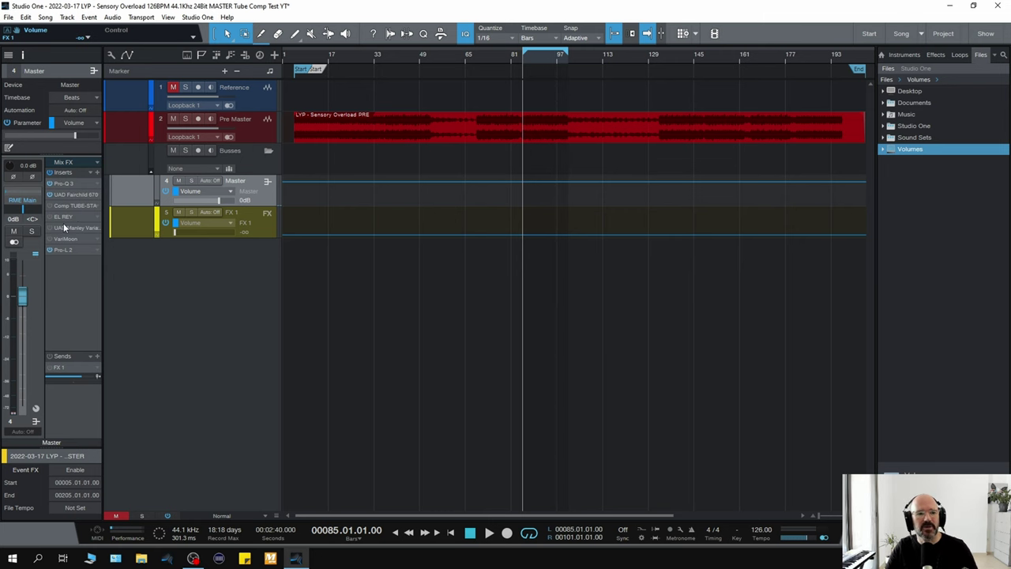
# - Open the UAD Fairchild 670 insert on the Master channel and try its time constant and left sidechain filter, returning the filter to Off
pyautogui.click(80, 191)
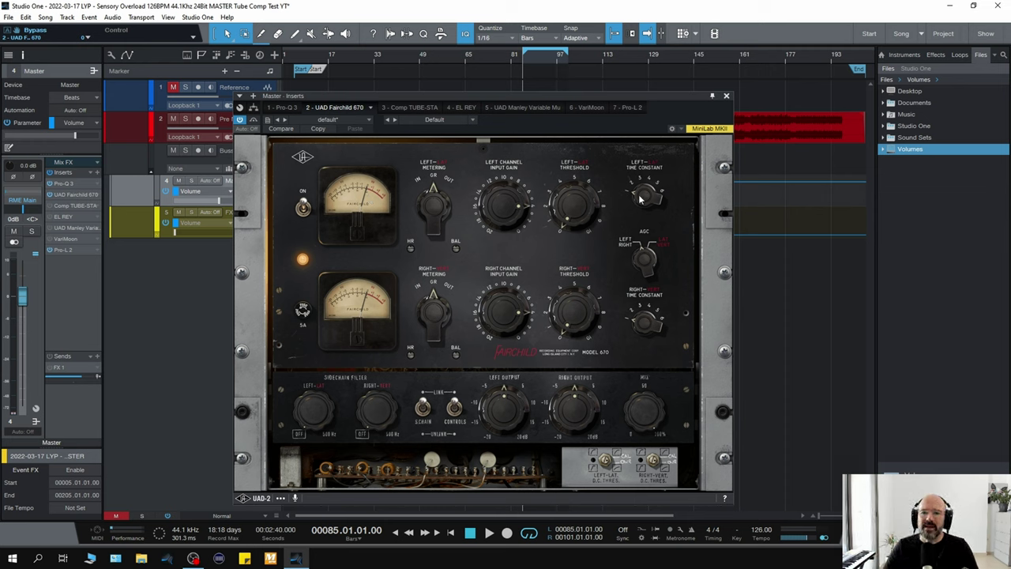
pyautogui.scroll(2, 640, 199)
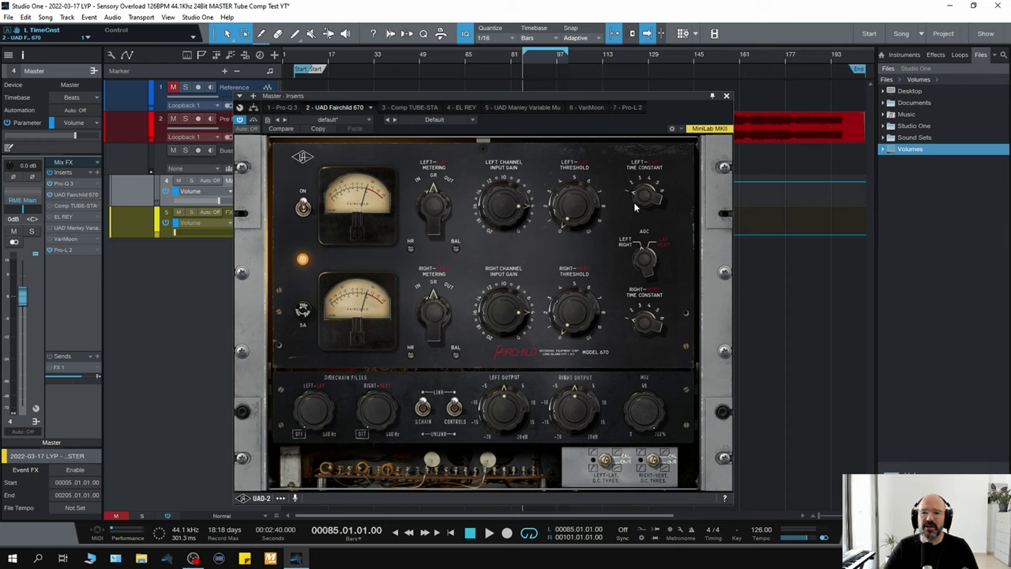
pyautogui.scroll(-2, 640, 199)
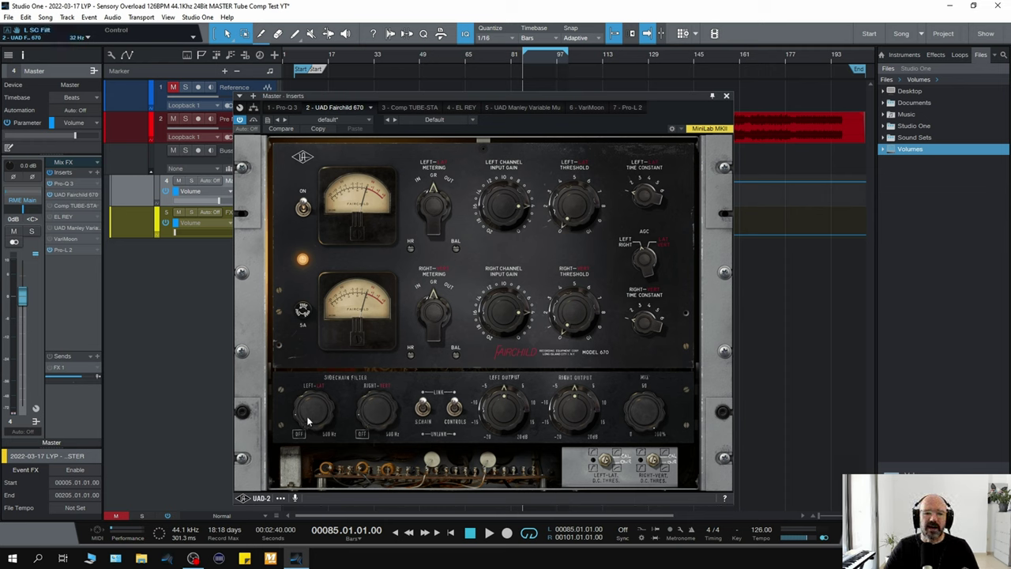
pyautogui.moveTo(308, 421); pyautogui.dragTo(304, 417)
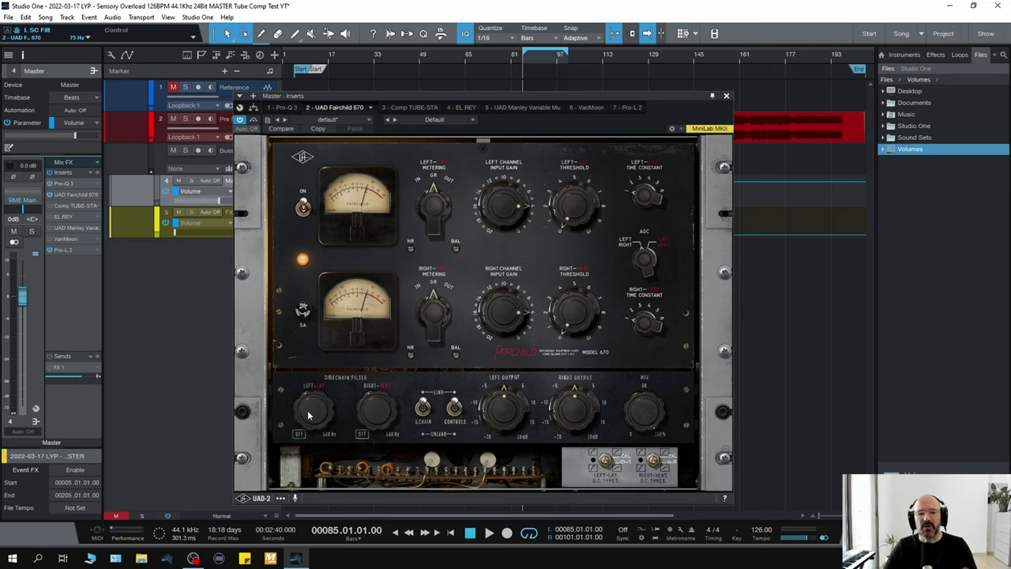
pyautogui.moveTo(311, 415); pyautogui.dragTo(303, 448)
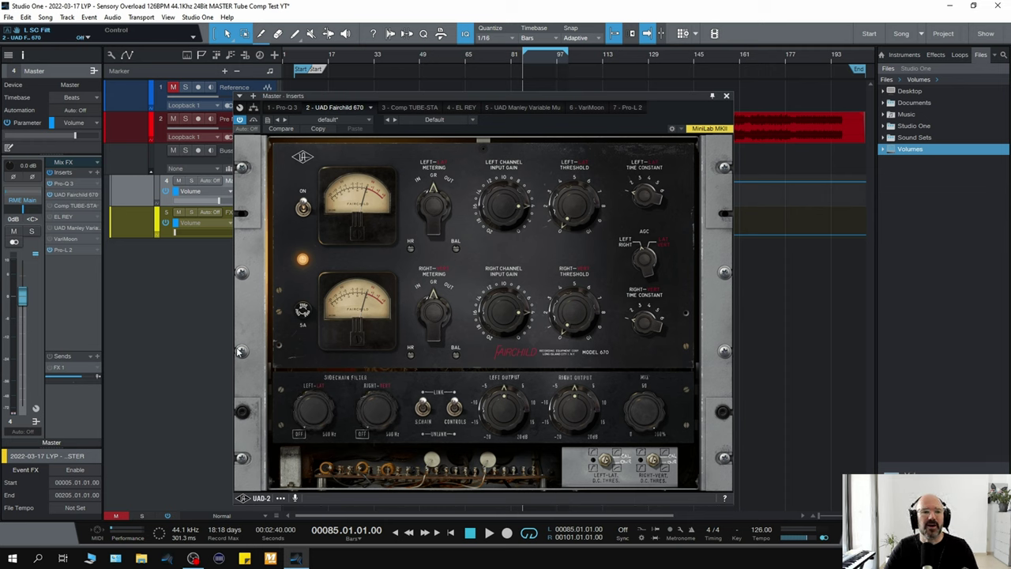
# - Play the looped section and compare the Fairchild 670 bypassed and active
pyautogui.press('space')
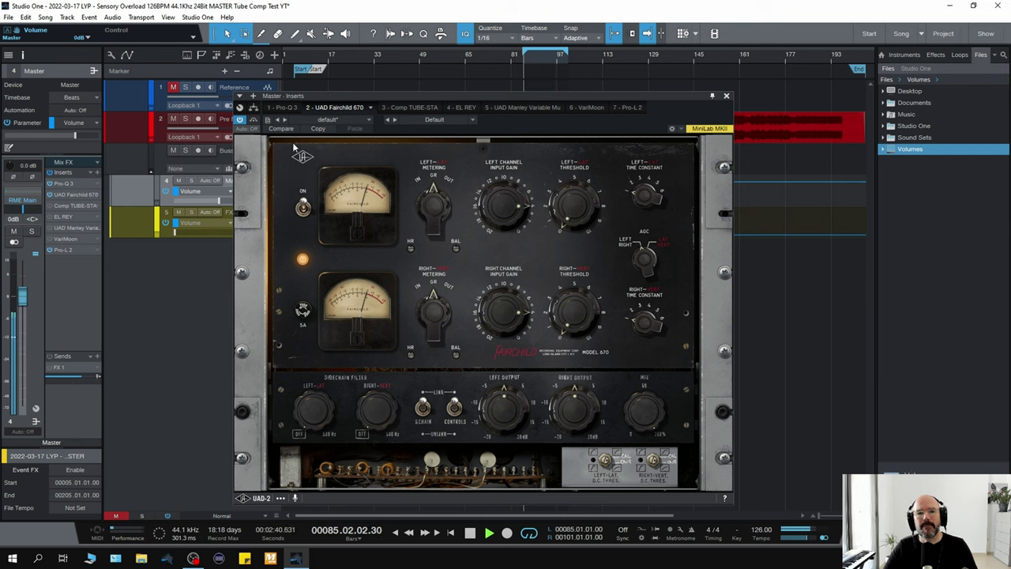
pyautogui.click(255, 122)
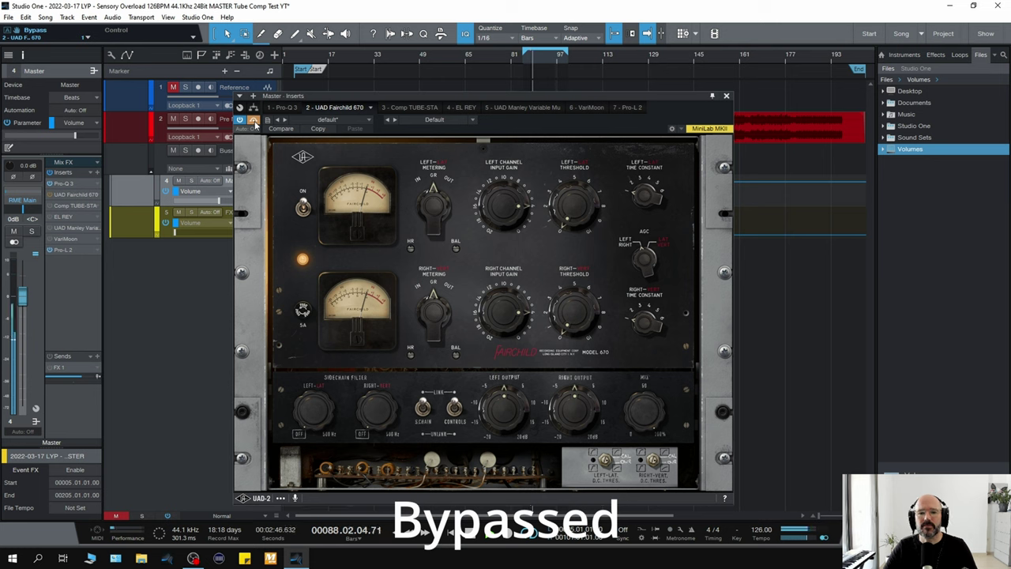
pyautogui.click(254, 122)
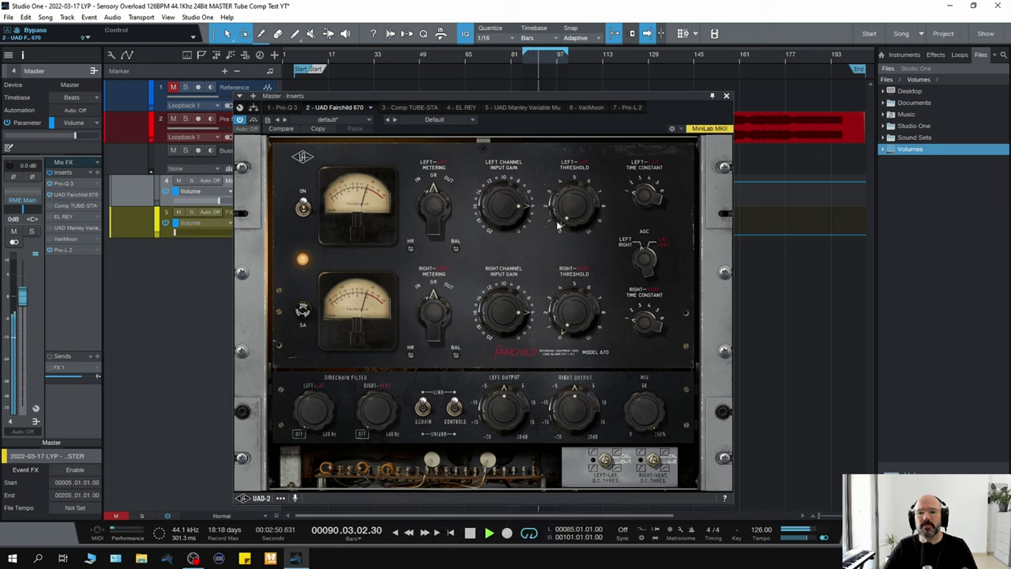
# - Raise the Fairchild's left threshold to about 1.7 and stop playback
pyautogui.scroll(1, 555, 214)
pyautogui.scroll(4, 555, 212)
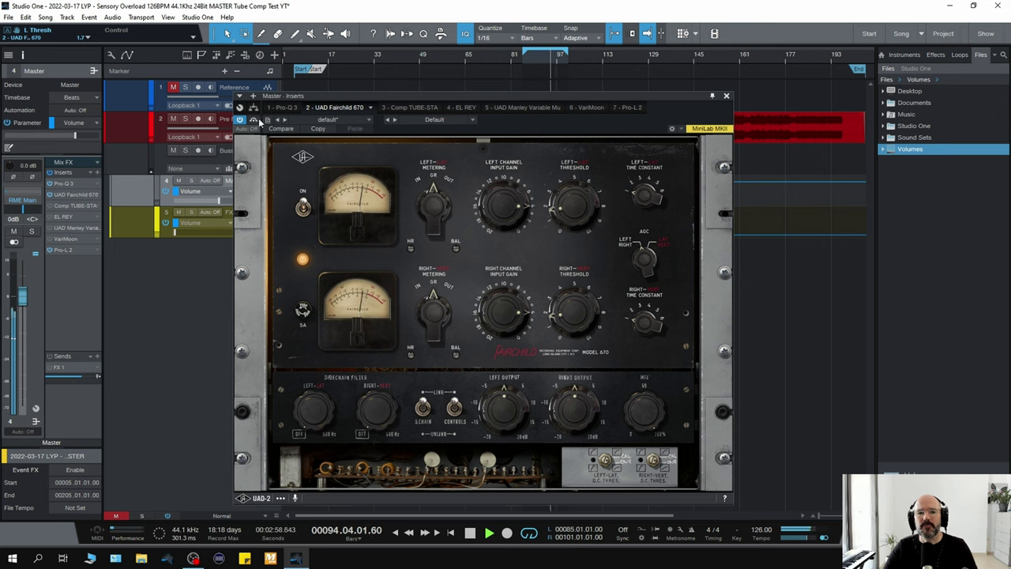
pyautogui.press('space')
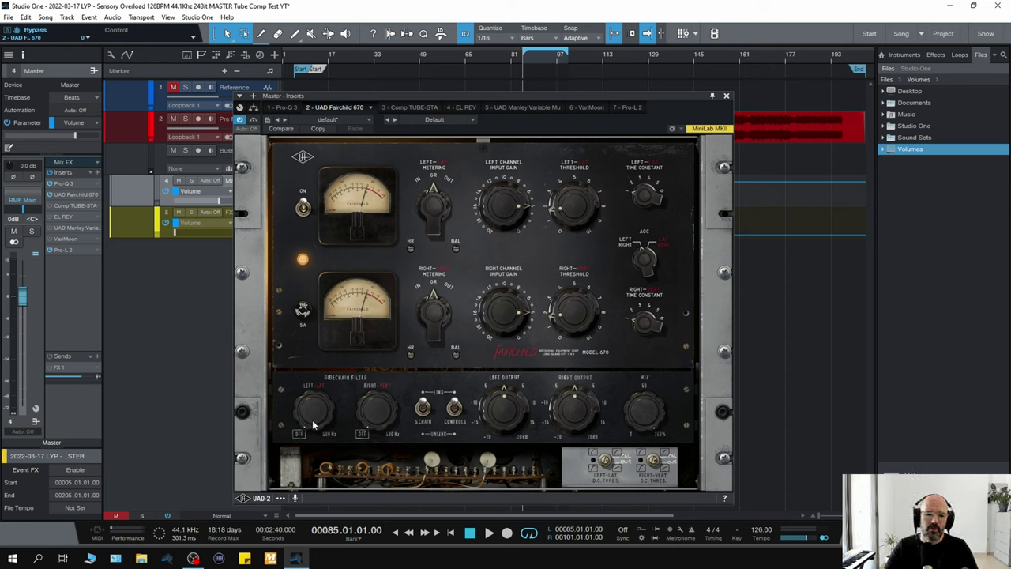
# - Try the Fairchild's left sidechain filter, then replay the loop to compare bypassed and compressed sound
pyautogui.moveTo(313, 424); pyautogui.dragTo(305, 409)
pyautogui.press('space')
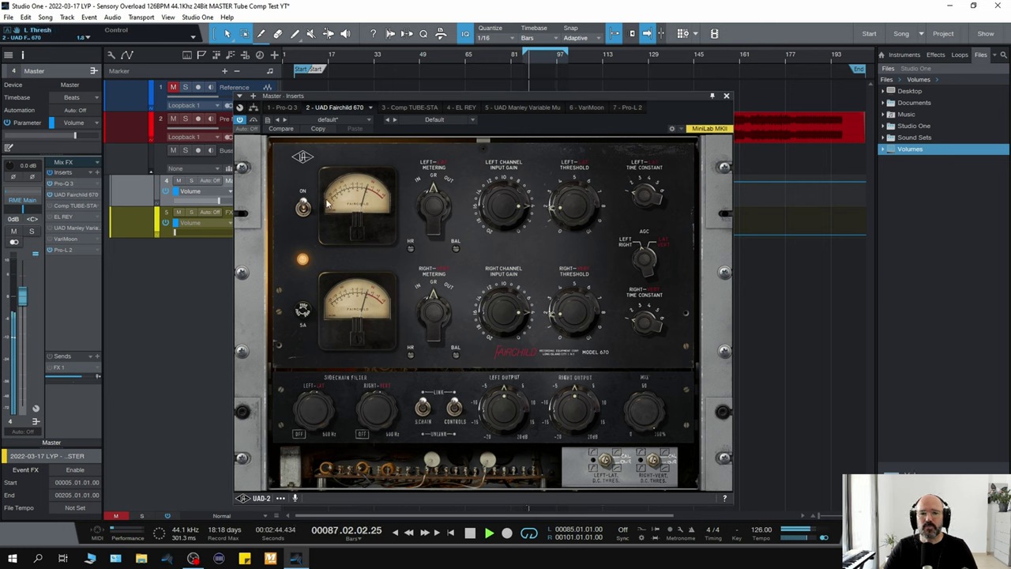
pyautogui.click(254, 120)
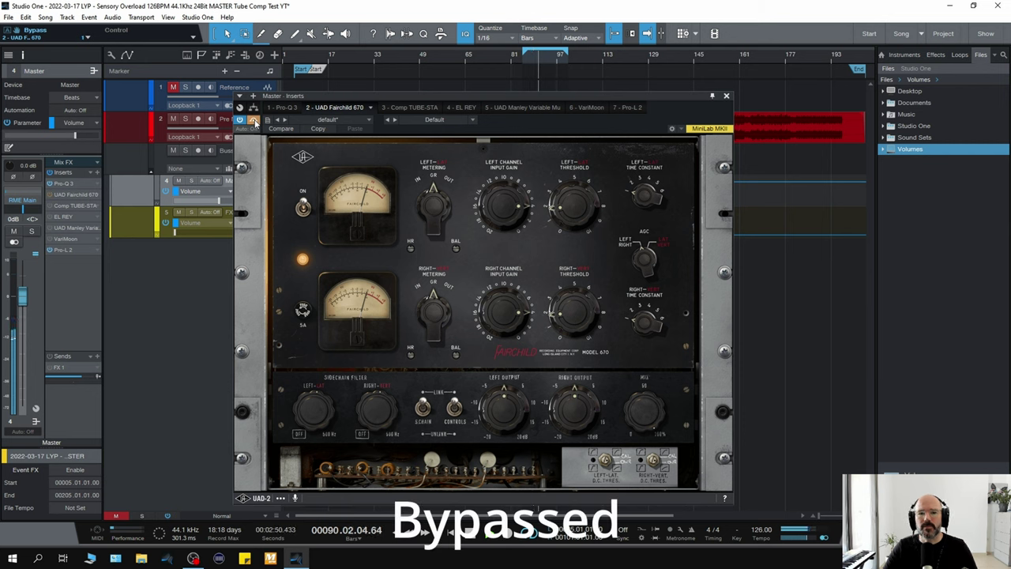
pyautogui.click(254, 120)
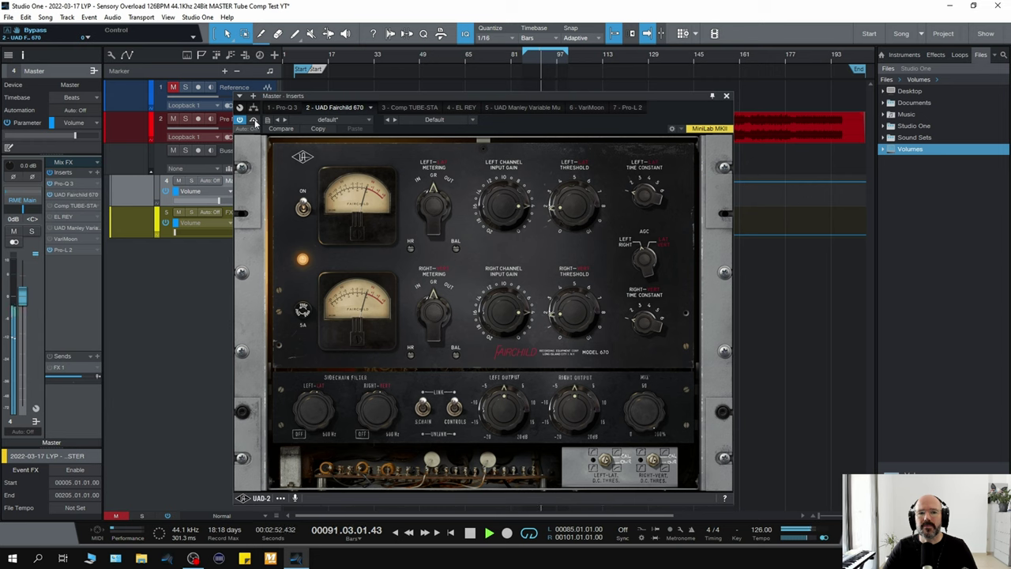
pyautogui.press('space')
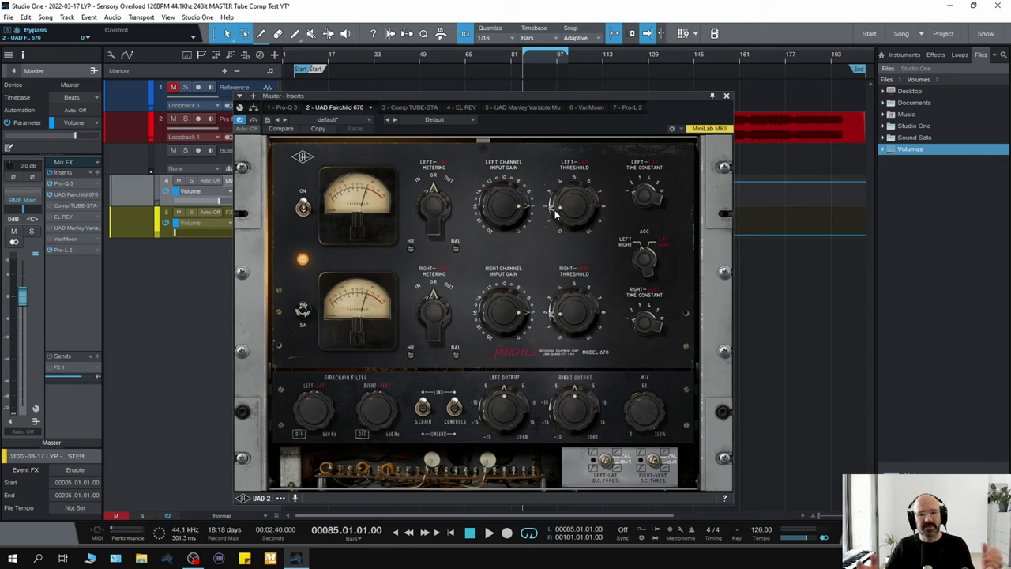
# - Set the left threshold to 2.3 during playback and compare the result with the bypassed signal
pyautogui.press('space')
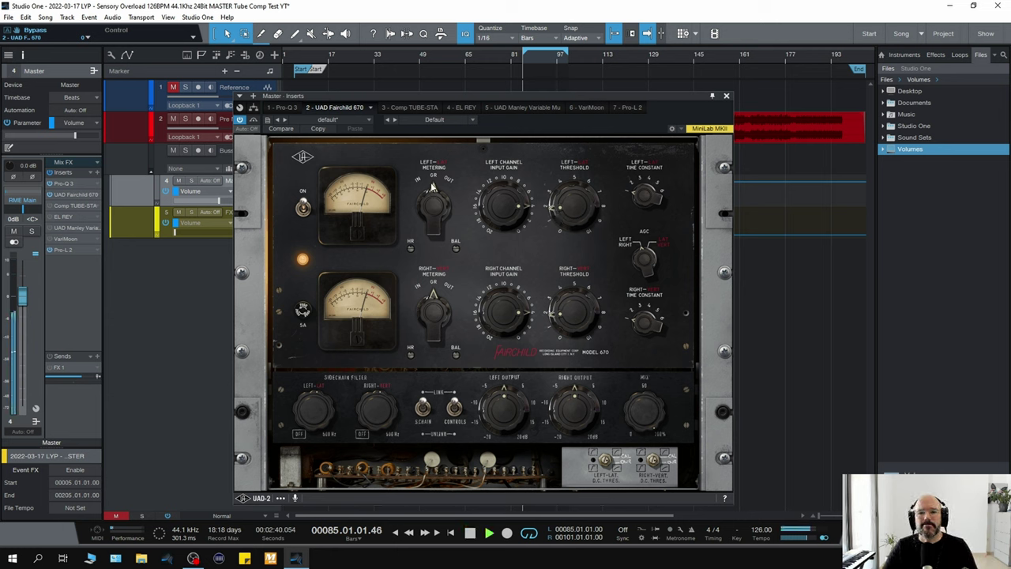
pyautogui.moveTo(557, 226); pyautogui.dragTo(557, 215)
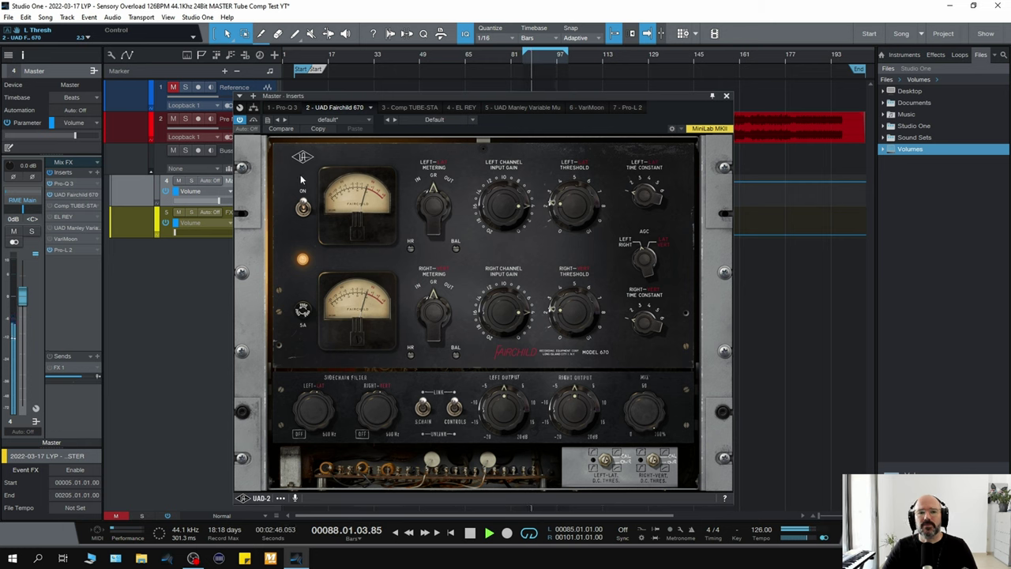
pyautogui.click(254, 119)
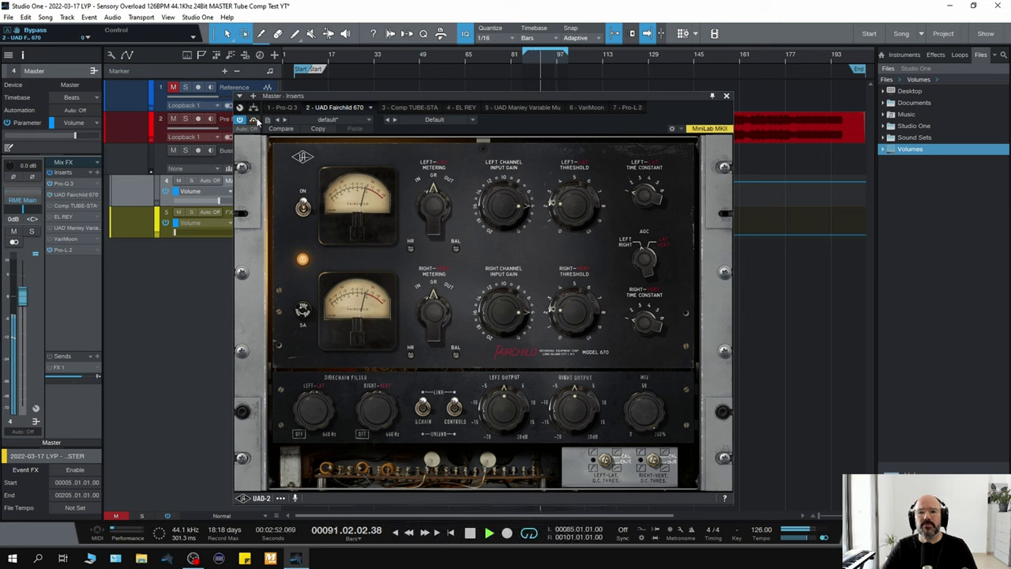
pyautogui.click(254, 120)
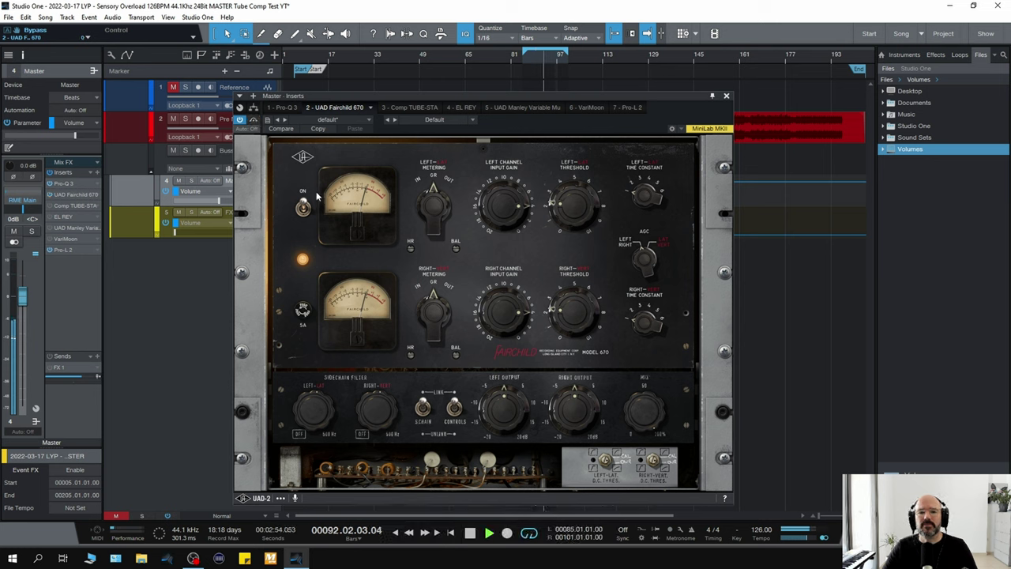
pyautogui.press('space')
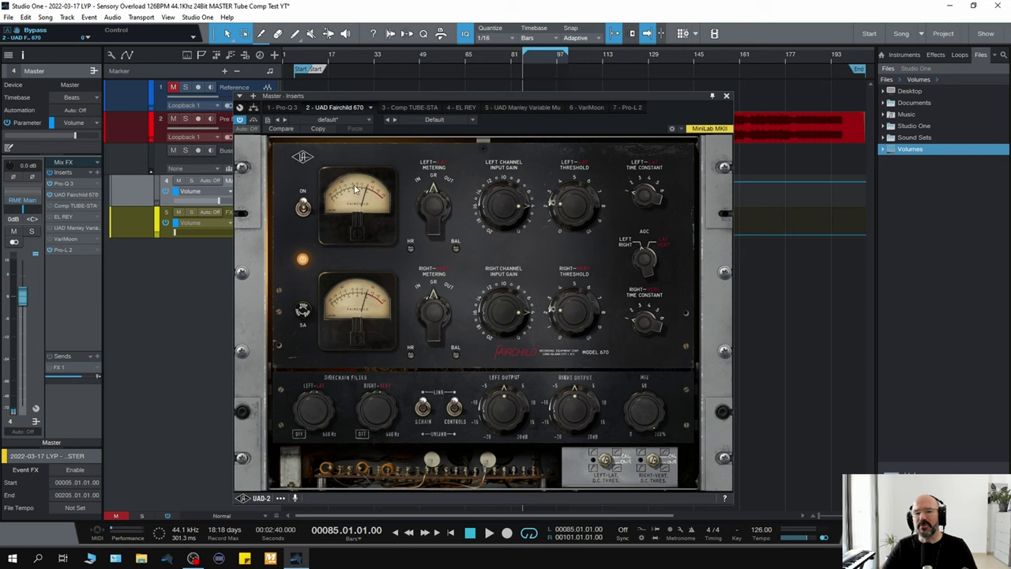
# - Replay the loop from its start and check the current threshold setting against bypass once more
pyautogui.press('space')
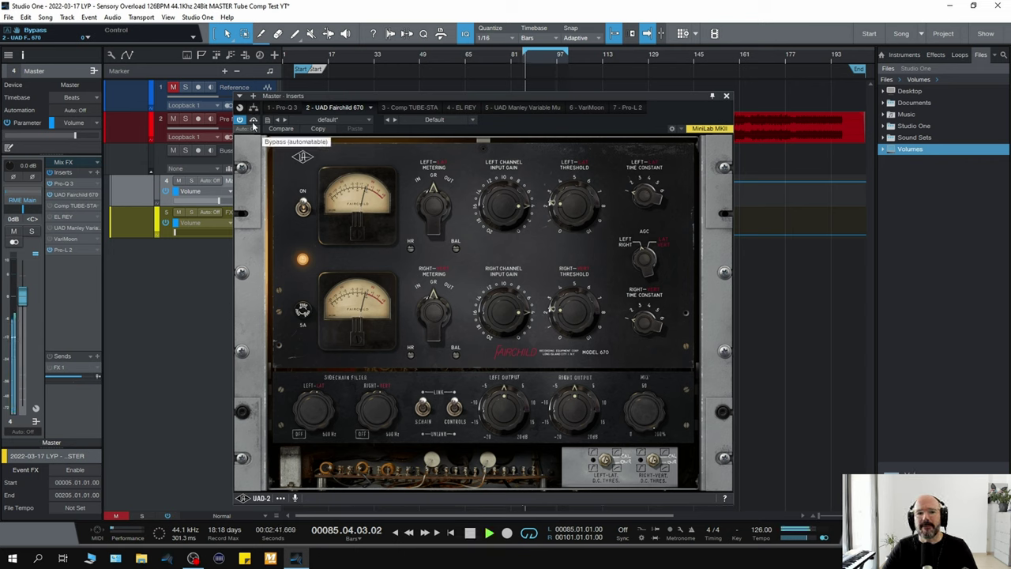
pyautogui.click(253, 120)
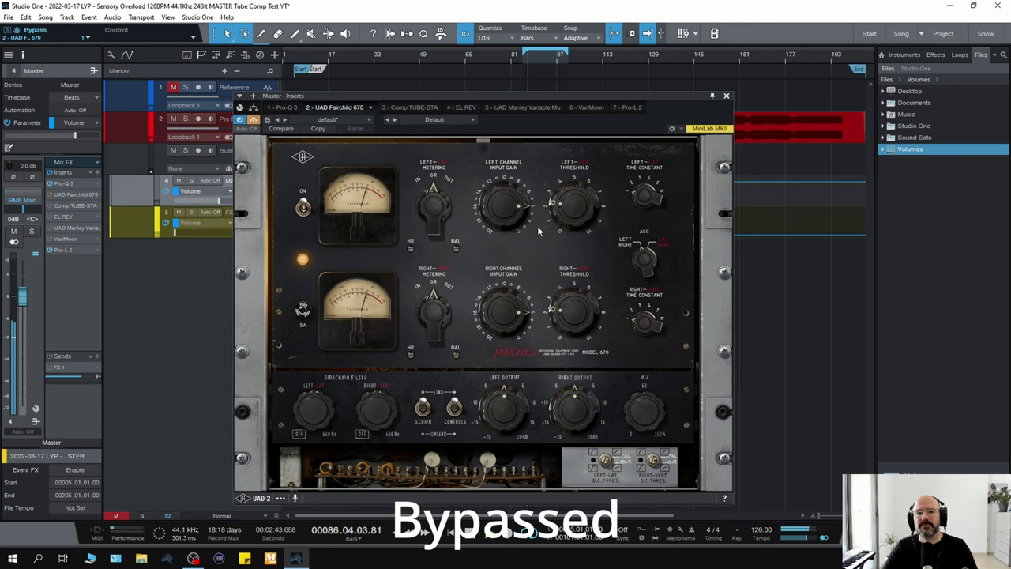
pyautogui.click(253, 120)
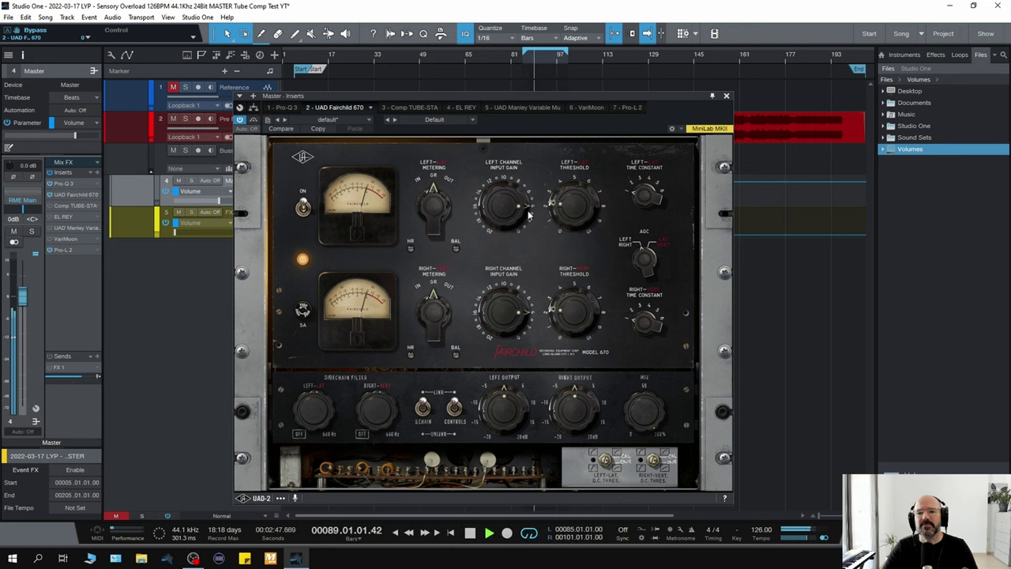
# - Set the left threshold to 3.0 and restart the loop to compare the heavier compression with bypass
pyautogui.moveTo(550, 215); pyautogui.dragTo(553, 201)
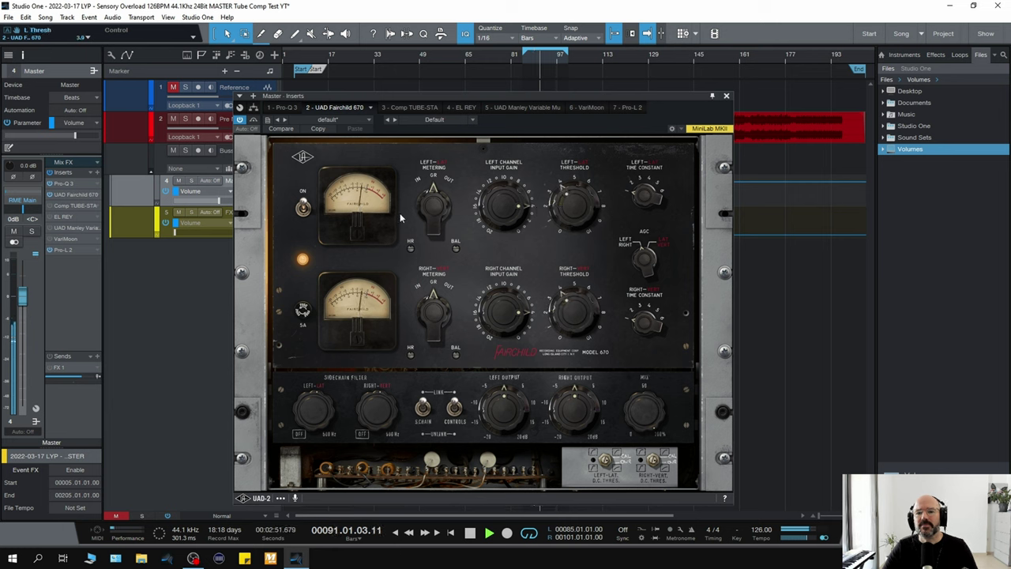
pyautogui.press('space')
pyautogui.press('space')
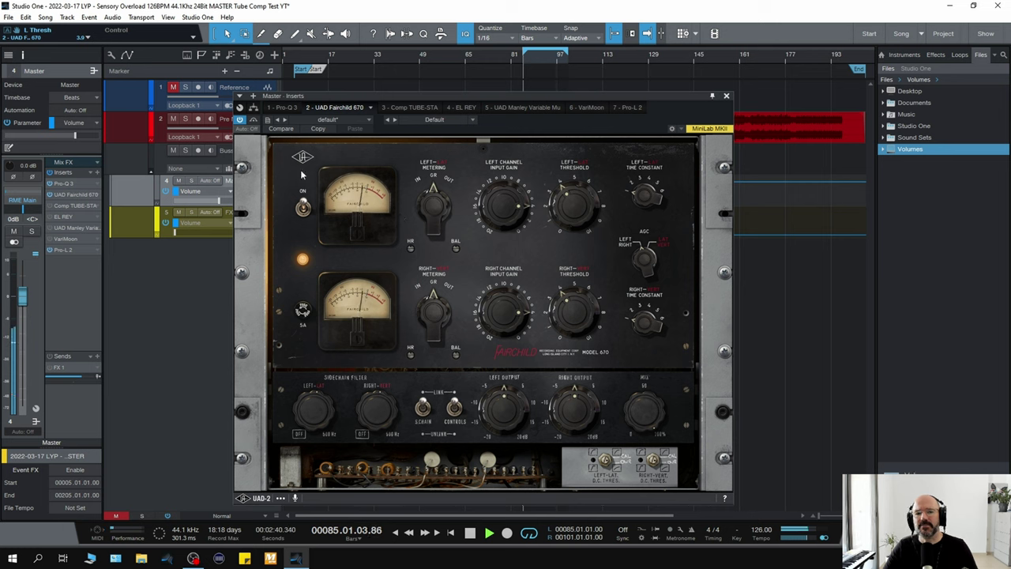
pyautogui.click(254, 120)
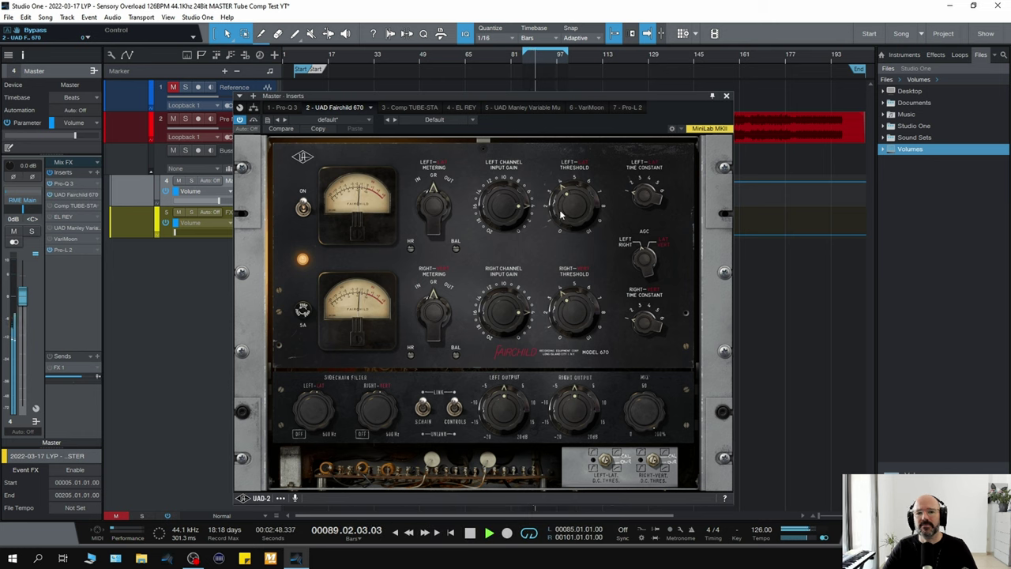
# - Lower the left threshold to about 2.0 and compare the Fairchild bypassed and active
pyautogui.moveTo(561, 214); pyautogui.dragTo(557, 229)
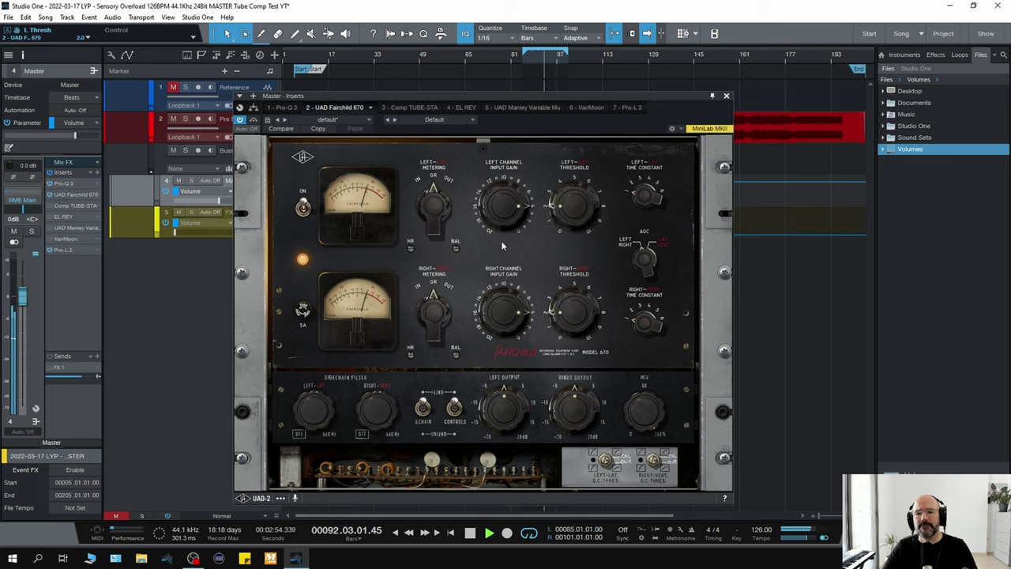
pyautogui.scroll(-1, 553, 212)
pyautogui.click(254, 120)
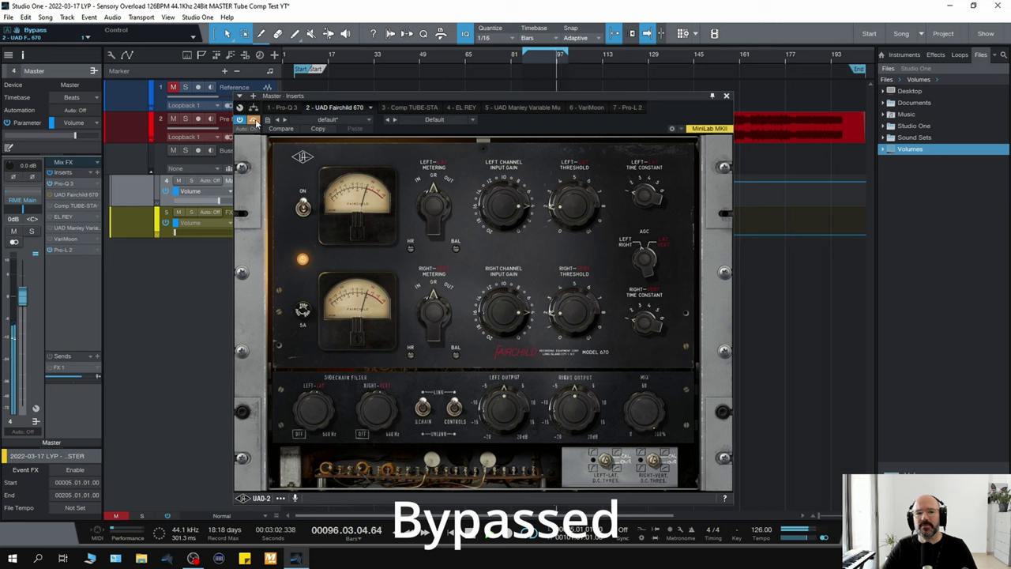
pyautogui.click(254, 120)
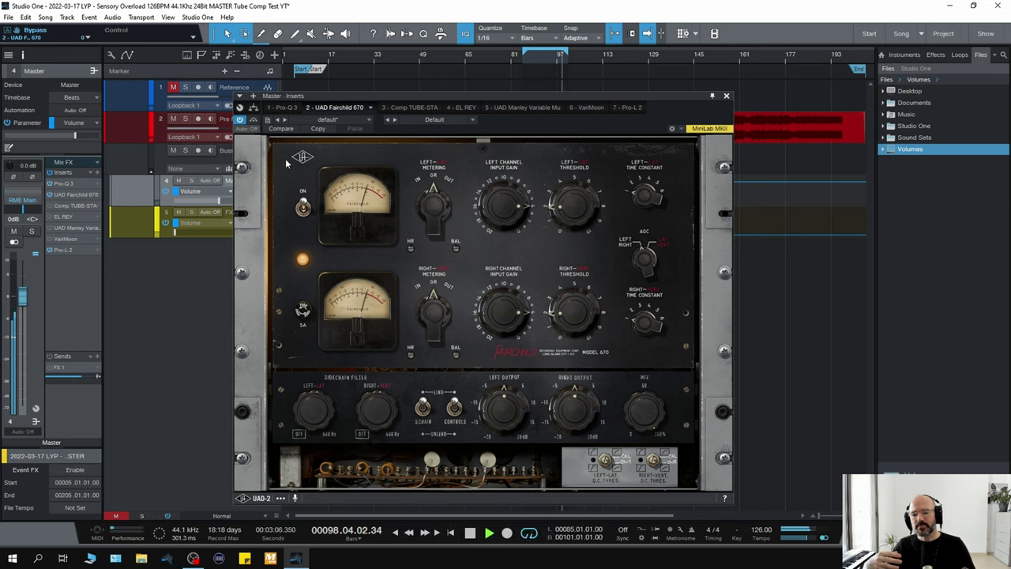
# - Stop playback and try adjusting the Fairchild's left sidechain filter
pyautogui.press('space')
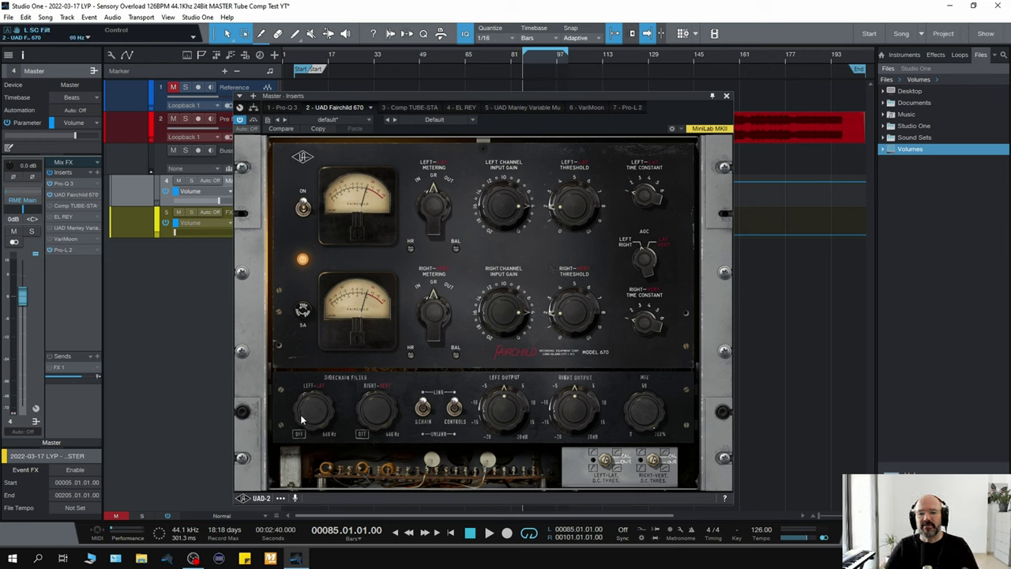
pyautogui.moveTo(301, 420); pyautogui.dragTo(309, 413)
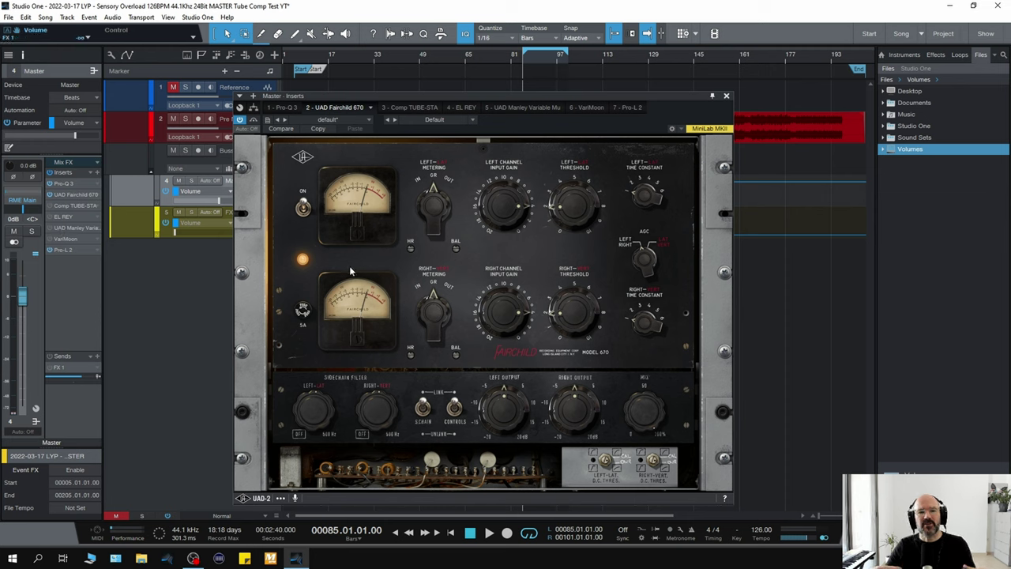
# - Open the Comp TUBE-STA insert on the Master channel in place of the Fairchild and play the loop
pyautogui.doubleClick(65, 205)
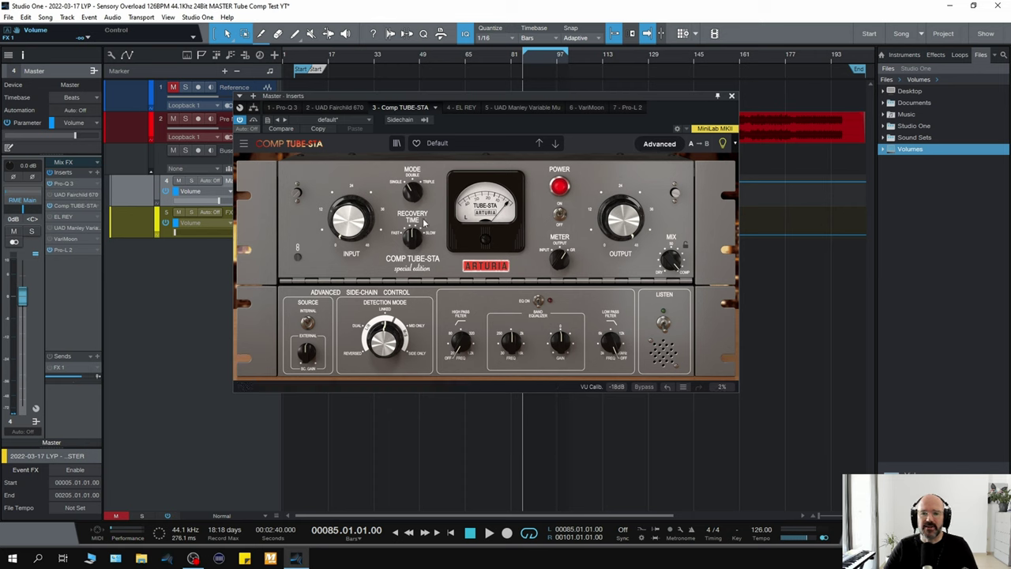
pyautogui.press('space')
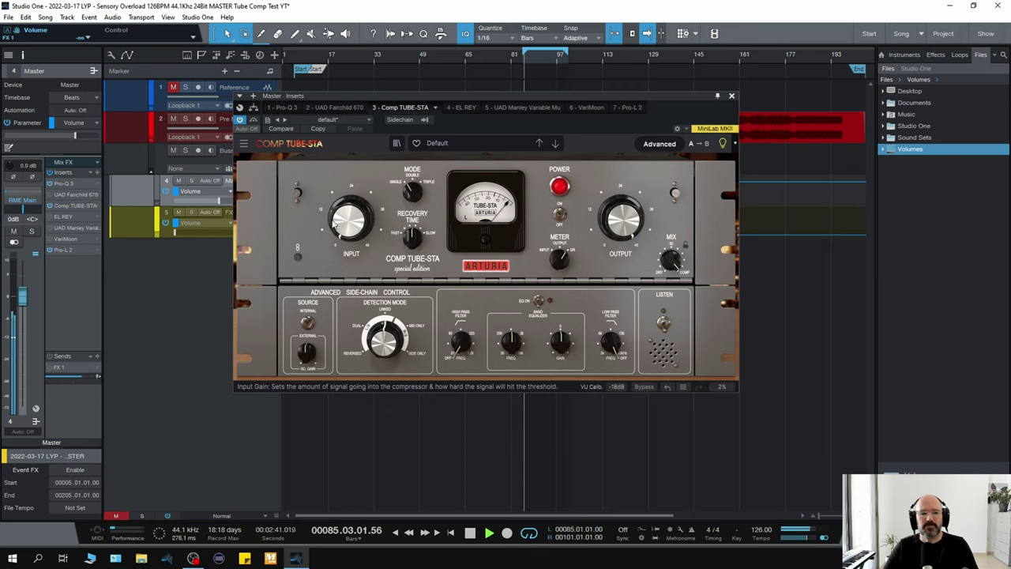